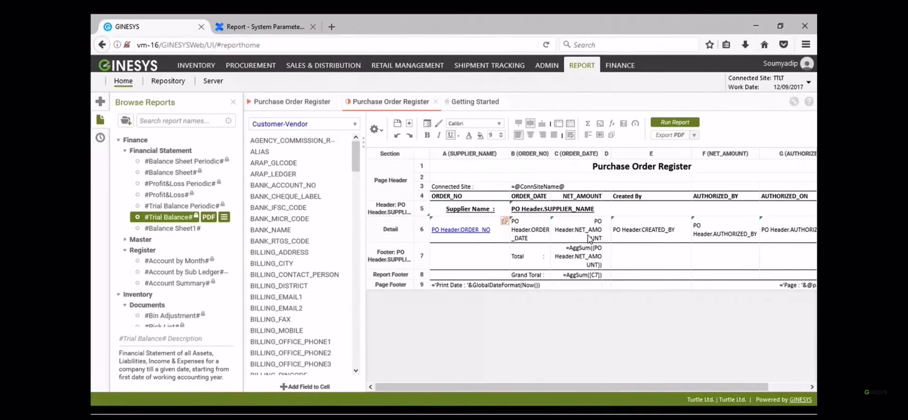
Step: Save the adjustments made to the Purchase Order Register output as a user report
left_click(317, 104)
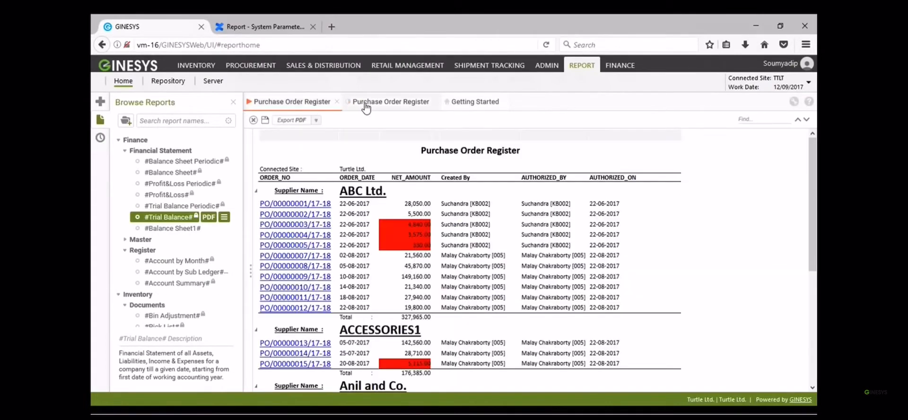
left_click(265, 120)
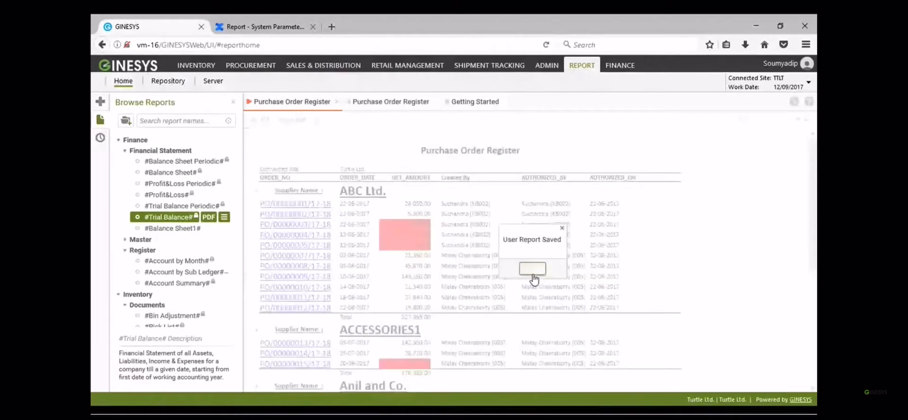
left_click(533, 269)
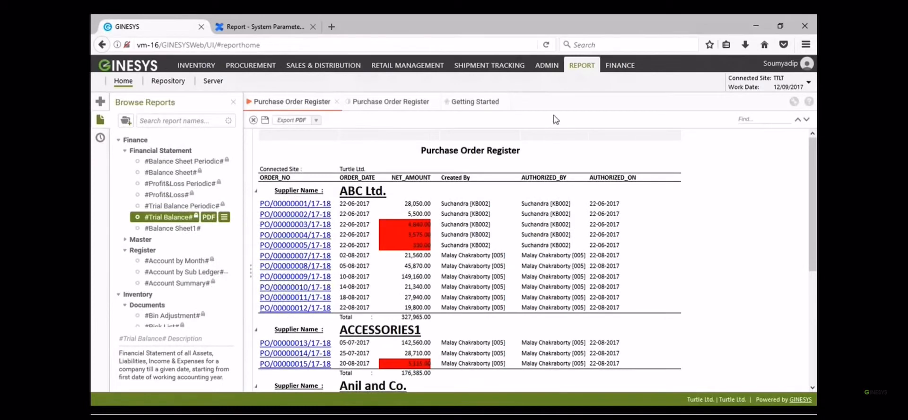
Step: Check the user preferences for the list of reports with saved user adjustments, leaving the entries as they are
left_click(795, 103)
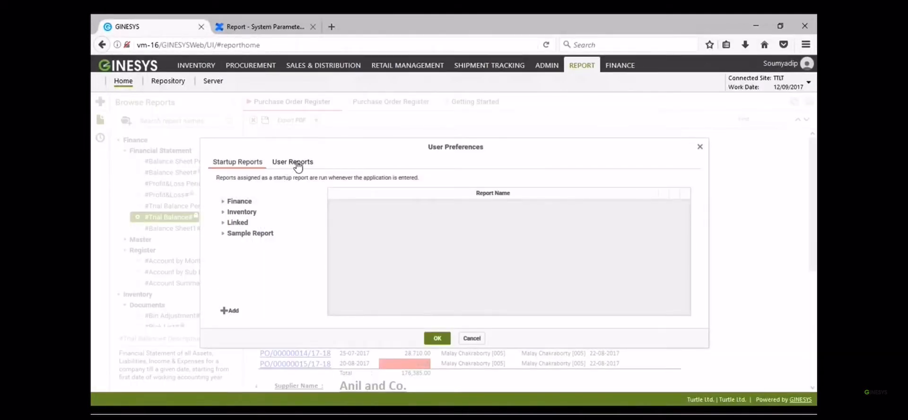
left_click(296, 162)
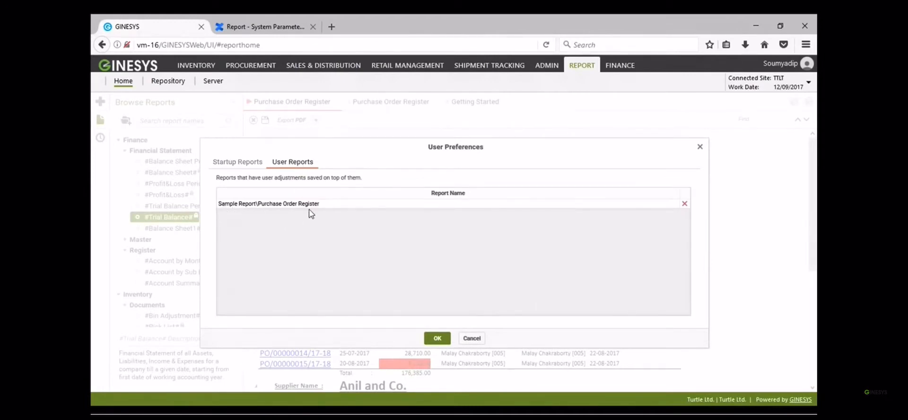
left_click(322, 205)
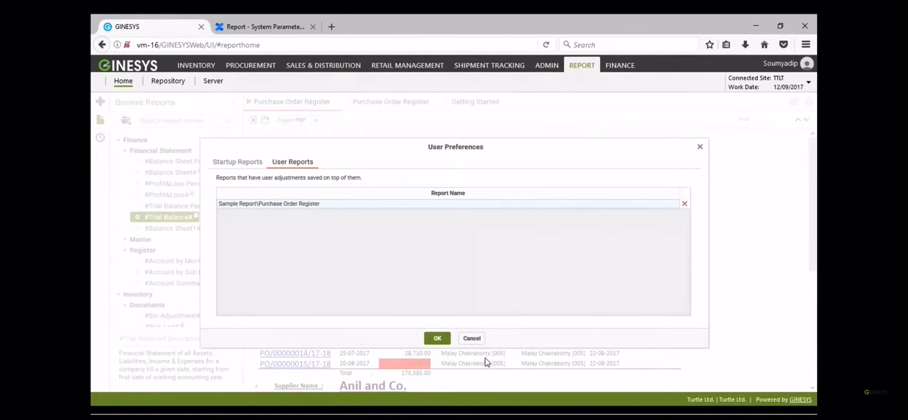
left_click(471, 338)
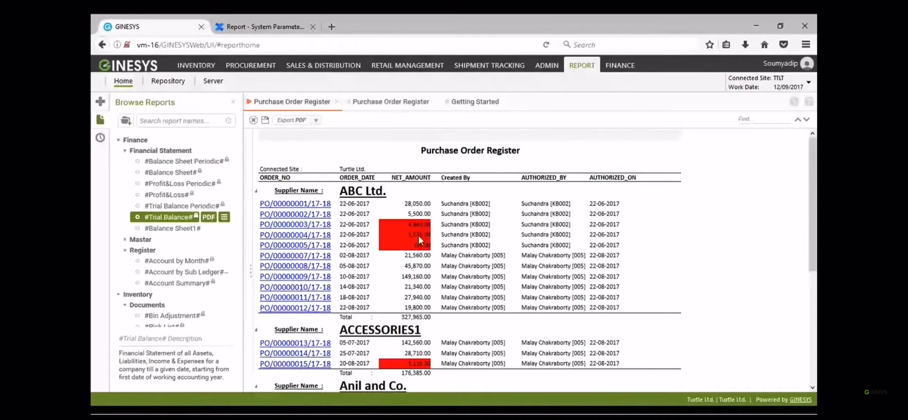
Step: Compare the NET_AMOUNT detail cell in the Purchase Order Register design with the highlighted amounts in the report output
left_click(390, 101)
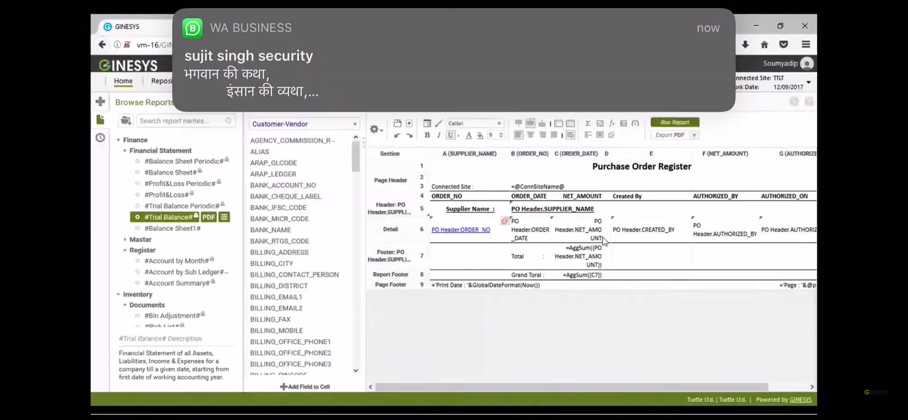
right_click(586, 235)
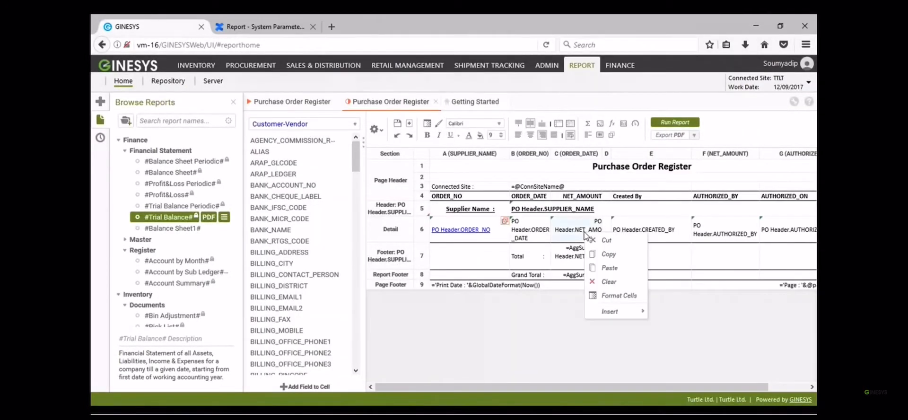
left_click(304, 105)
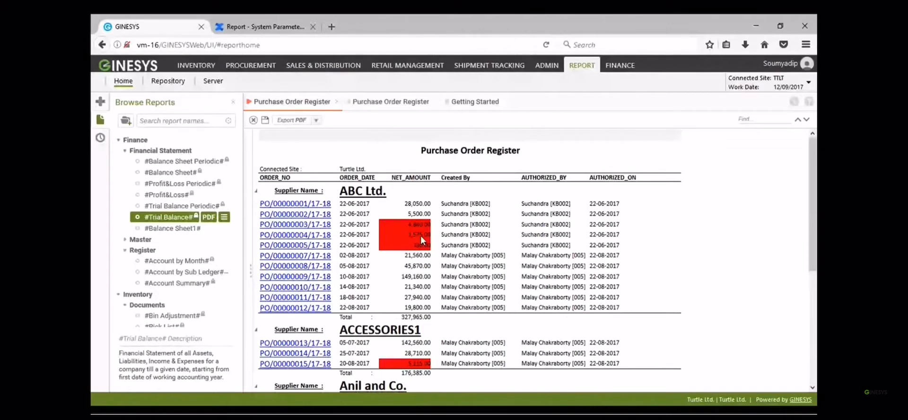
scroll(472, 274, "down", 5)
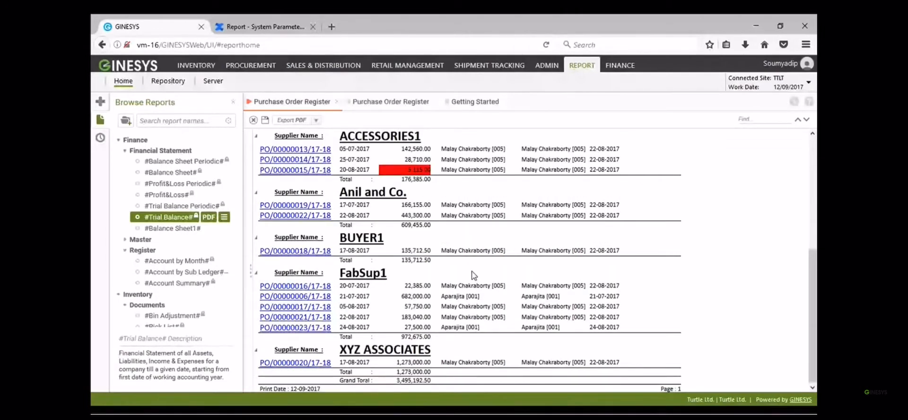
left_click(391, 102)
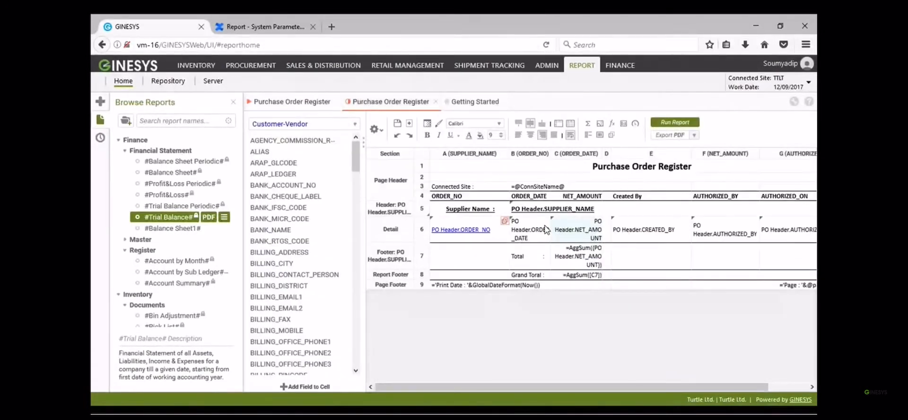
right_click(585, 230)
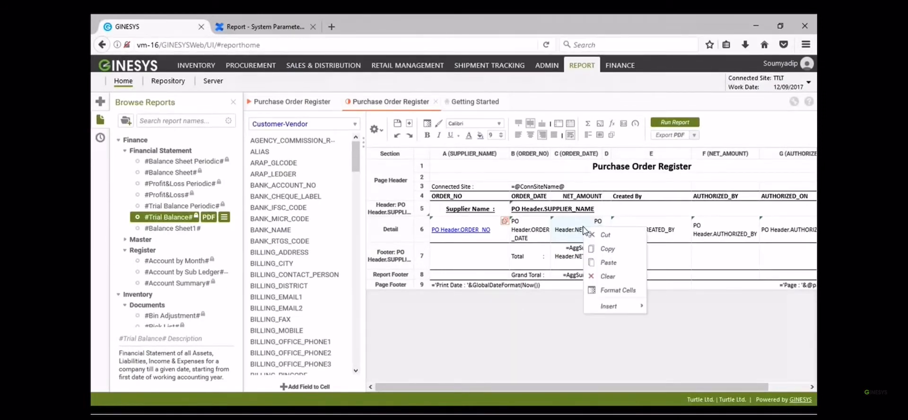
left_click(608, 292)
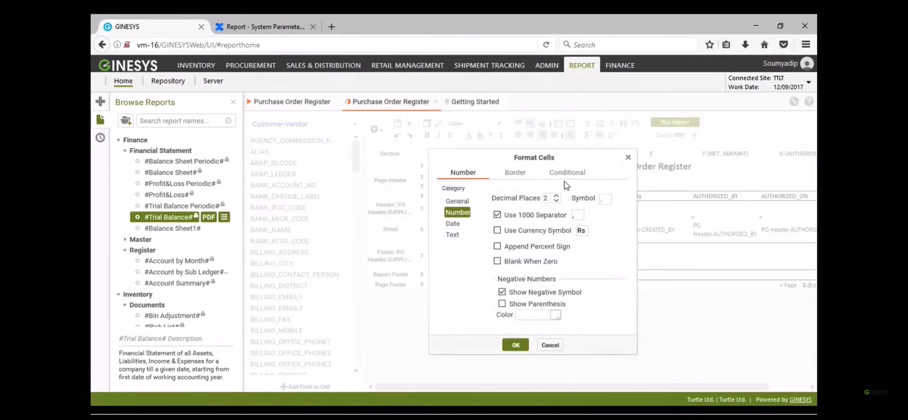
left_click(573, 177)
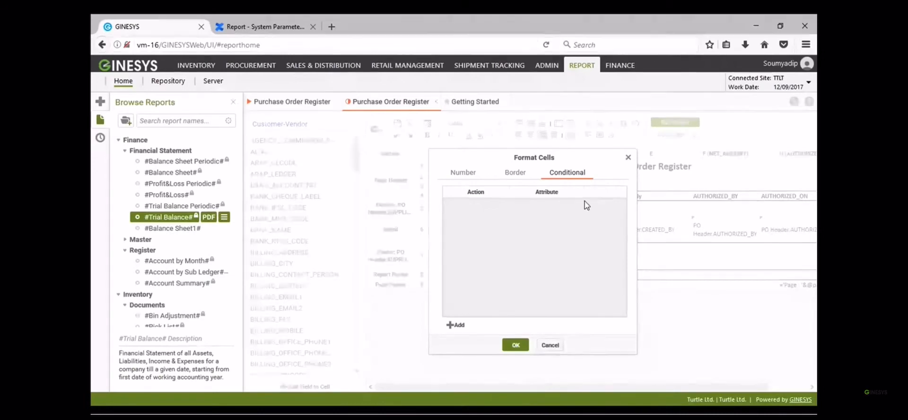
left_click(452, 326)
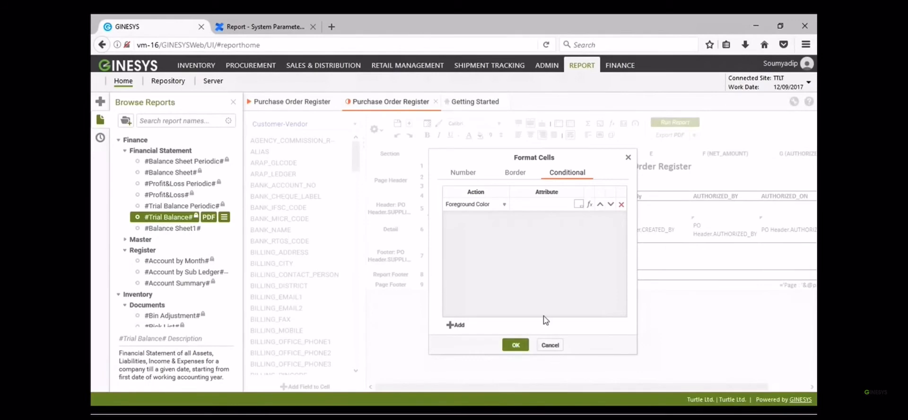
left_click(551, 345)
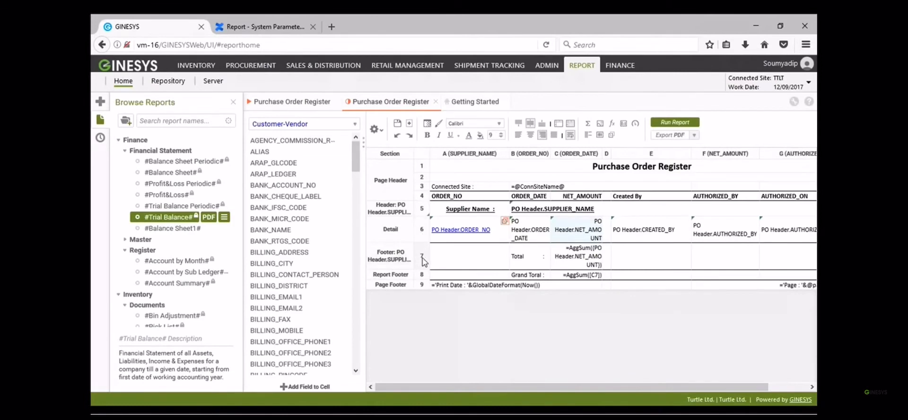
Step: Insert a row after row 5 in the supplier name header section and widen the Section column to show full names
right_click(421, 209)
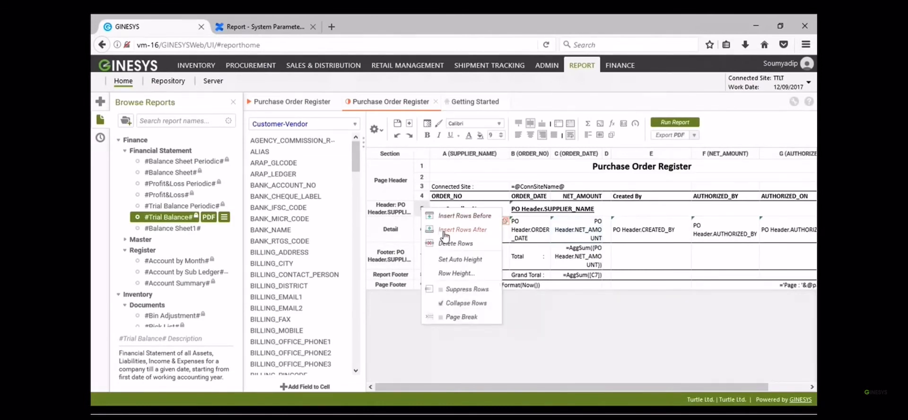
left_click(441, 230)
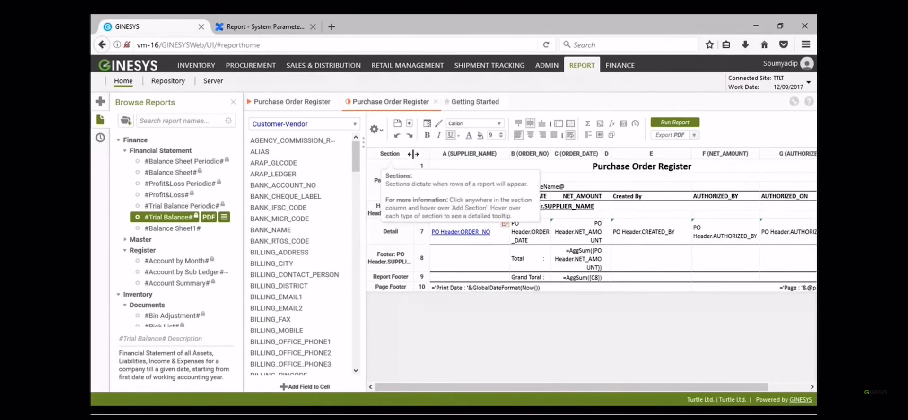
left_click_drag(429, 153, 466, 153)
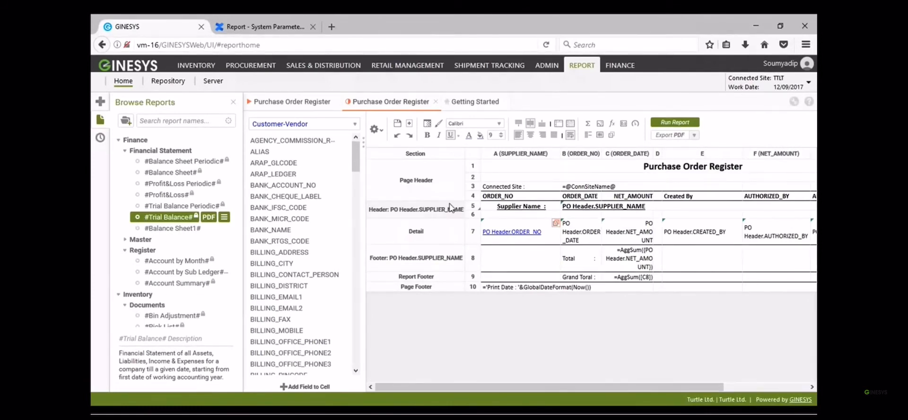
Step: Add a conditional format to the NET_AMOUNT detail cell that sets the background color to yellow #FFFF00
left_click(636, 235)
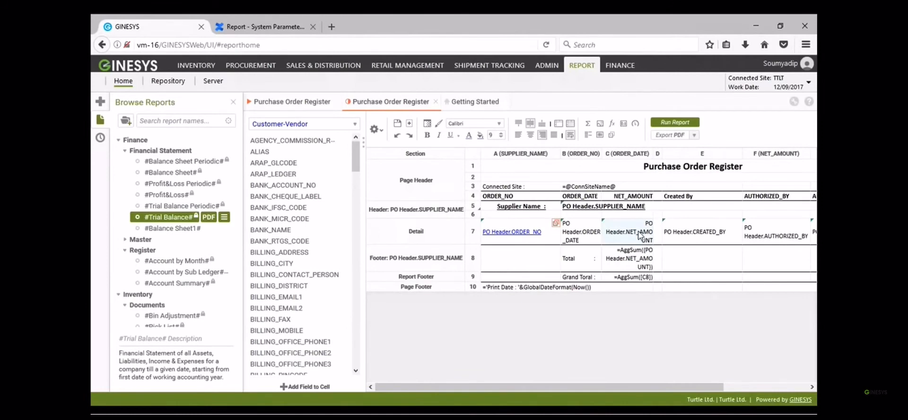
right_click(638, 237)
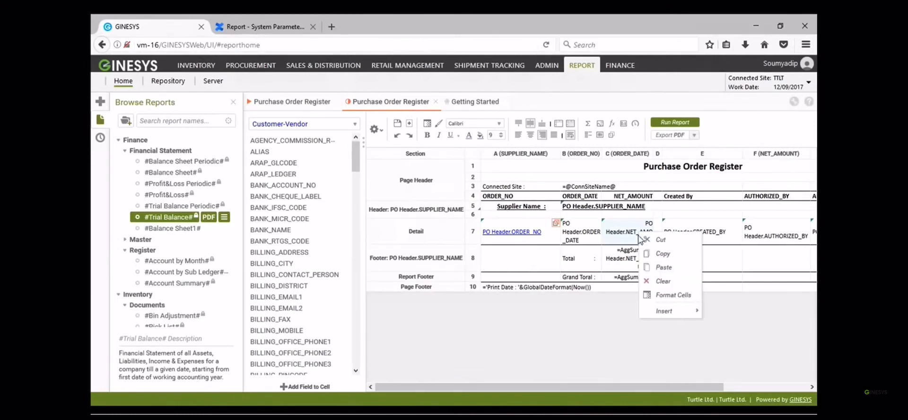
left_click(664, 295)
left_click(452, 325)
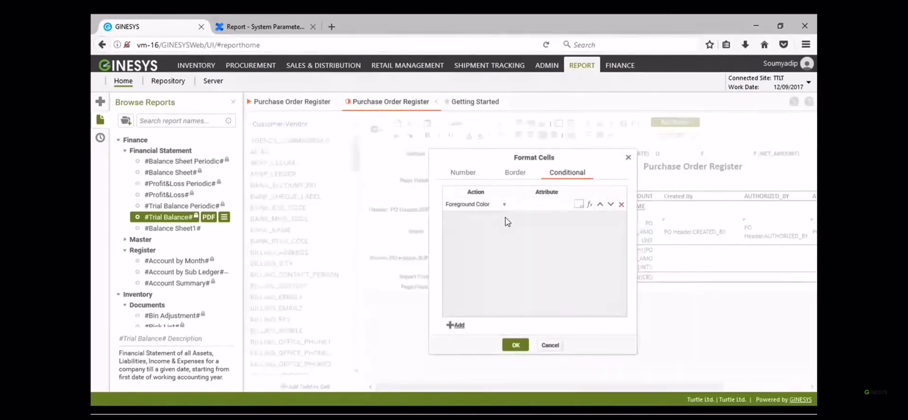
left_click(504, 204)
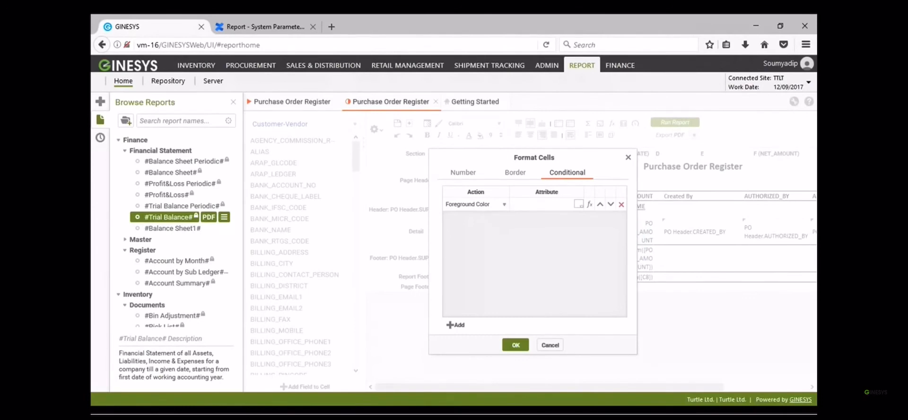
left_click(504, 235)
left_click(577, 204)
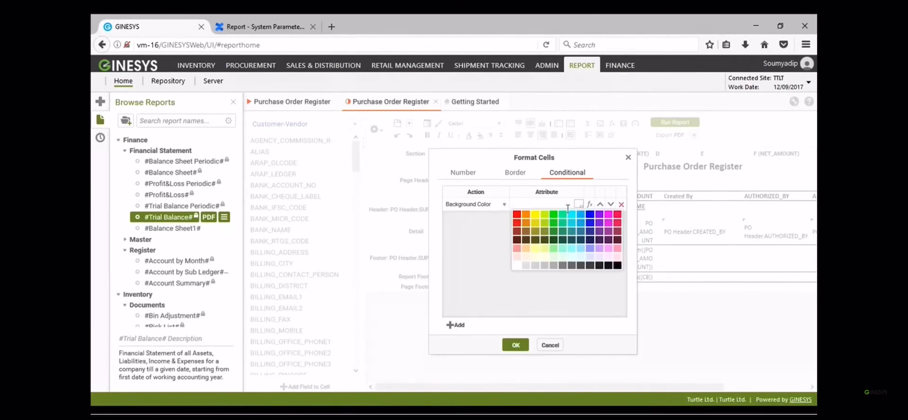
left_click(535, 217)
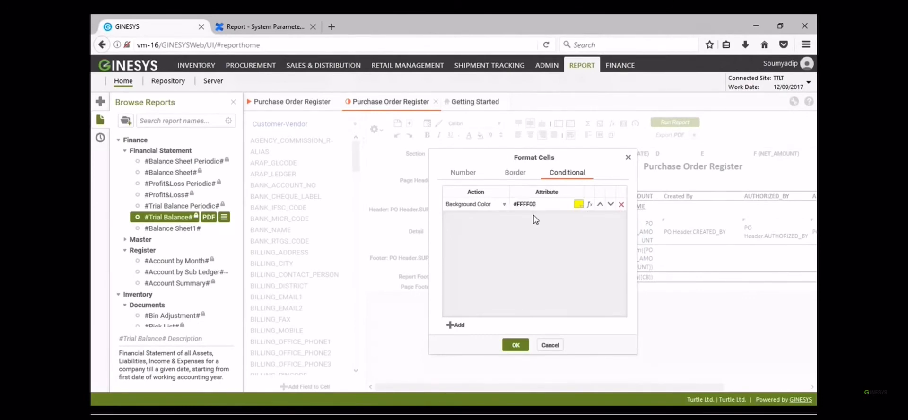
Step: Begin the conditional format's formula with "If(" and select the NET_AMOUNT field of PO Header
left_click(589, 205)
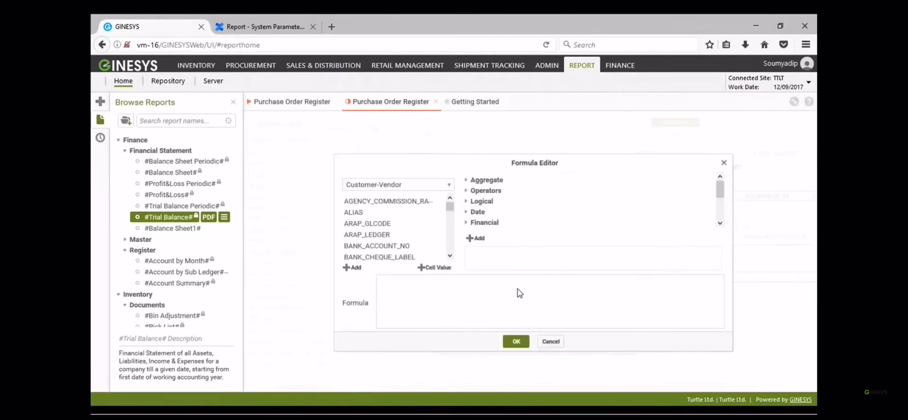
left_click(436, 285)
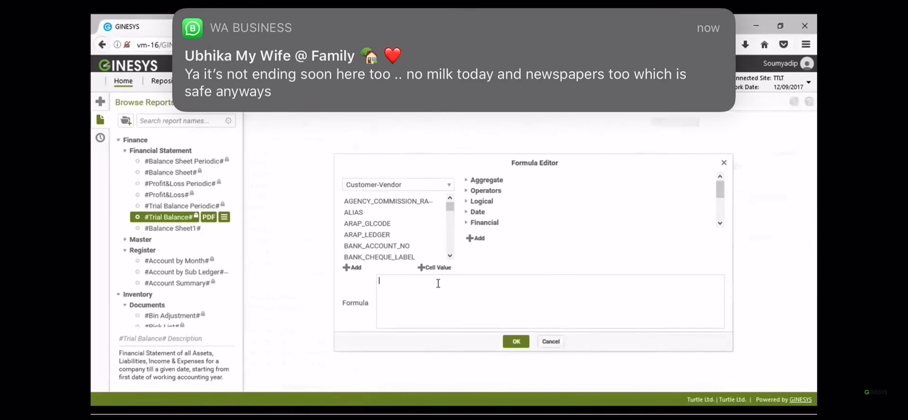
type("If")
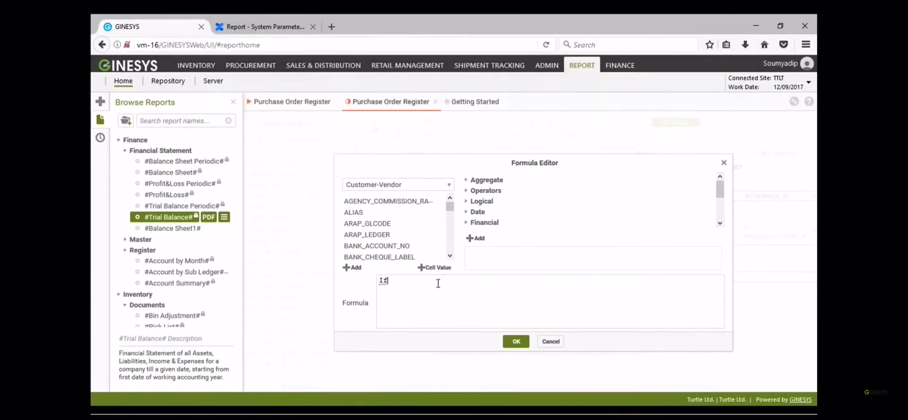
type(" (")
left_click(390, 184)
left_click(388, 210)
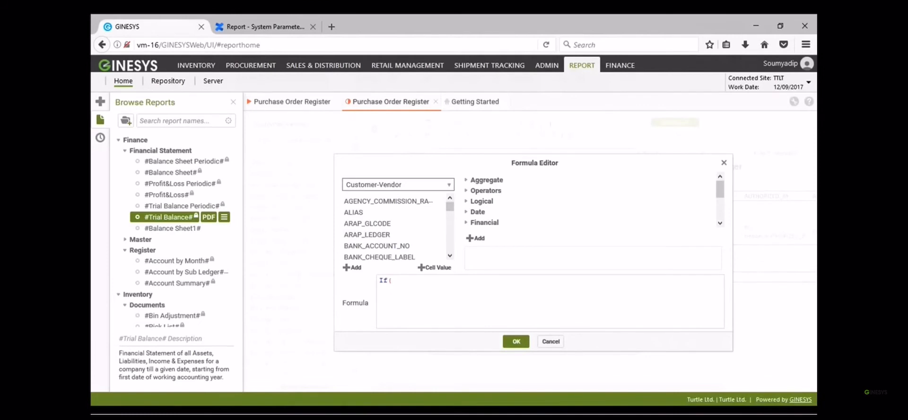
left_click(380, 214)
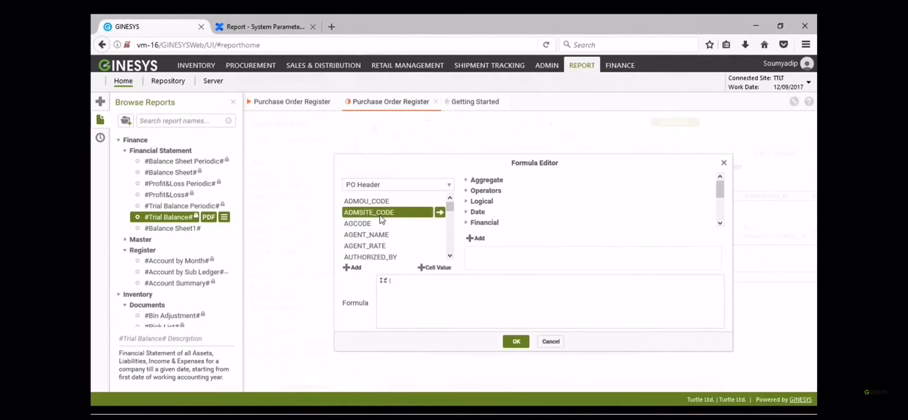
key("n")
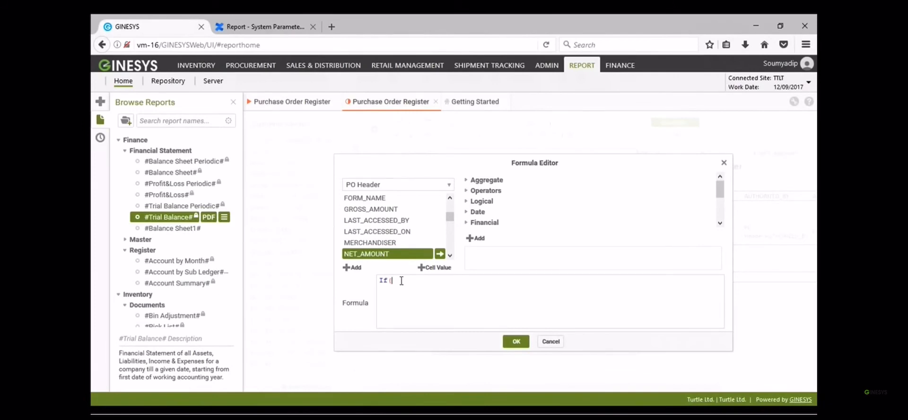
Step: Continue the conditional format's If formula with CellValue() as the value to test, correcting the function name's spelling
type("Ce")
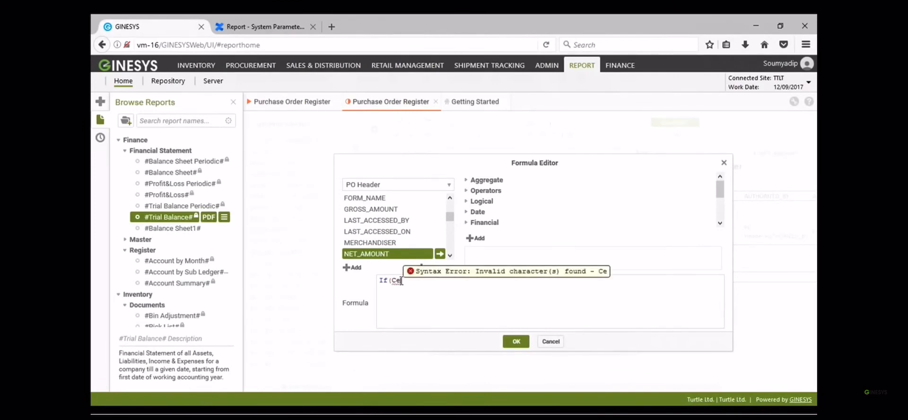
type("llValue")
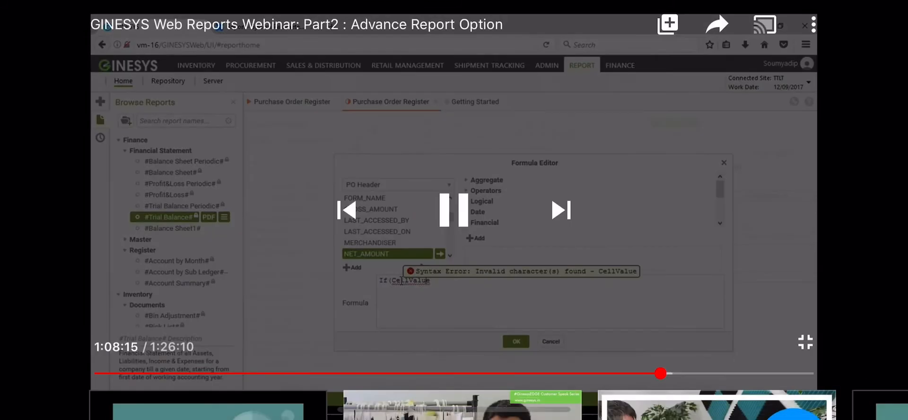
key("Left")
key("Left")
key("Left")
key("Left")
key("BackSpace")
type("v")
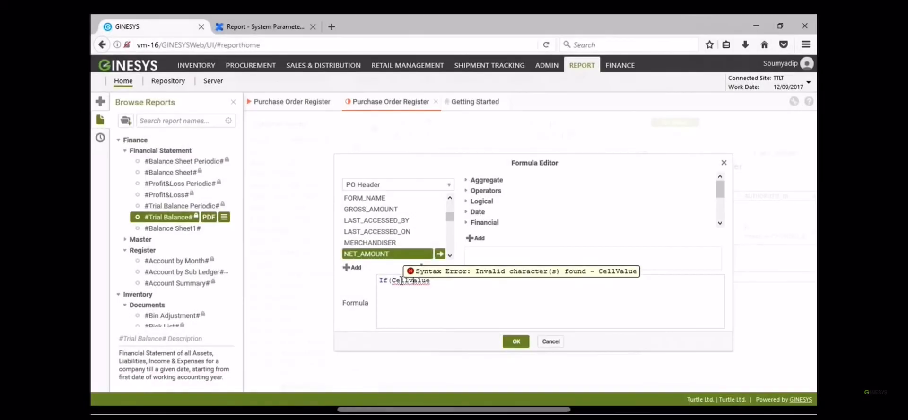
key("BackSpace")
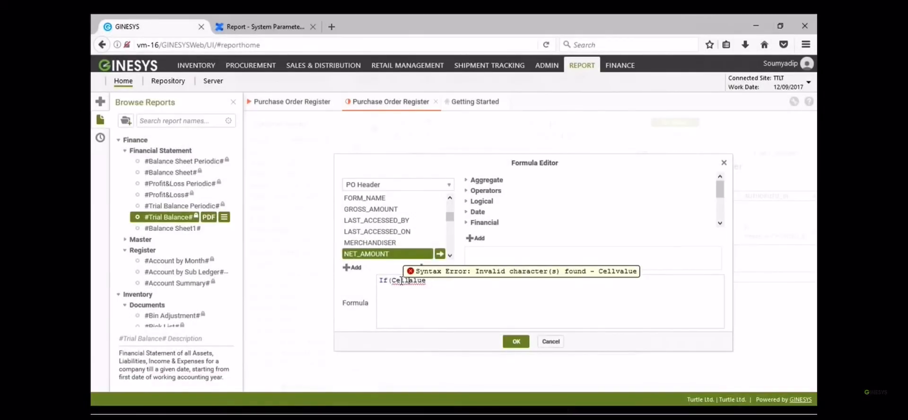
type("Value()")
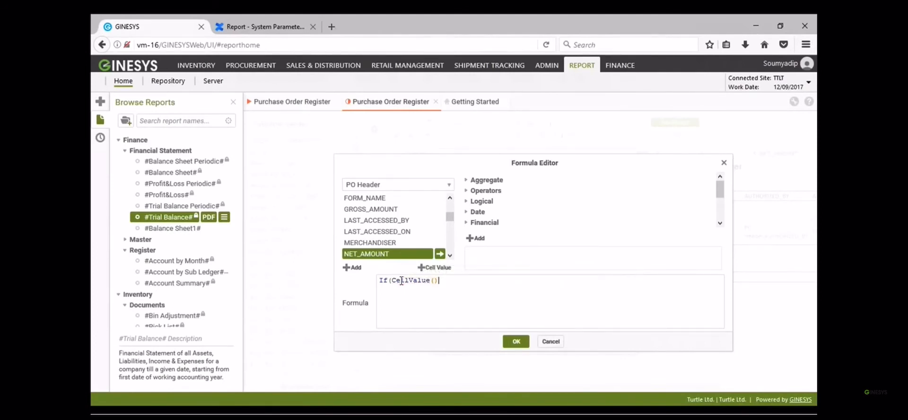
Step: Complete the formula as If(CellValue() > 50000,'true','false') and apply the conditional format to the NET_AMOUNT cell
type(" > 50000")
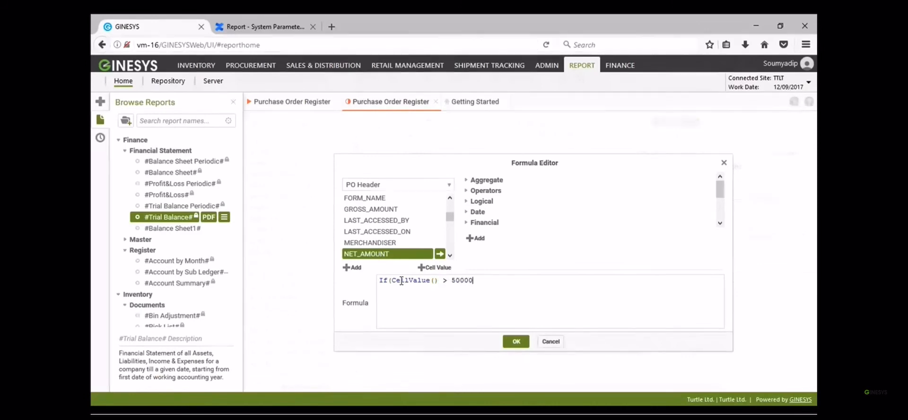
type(",'tru")
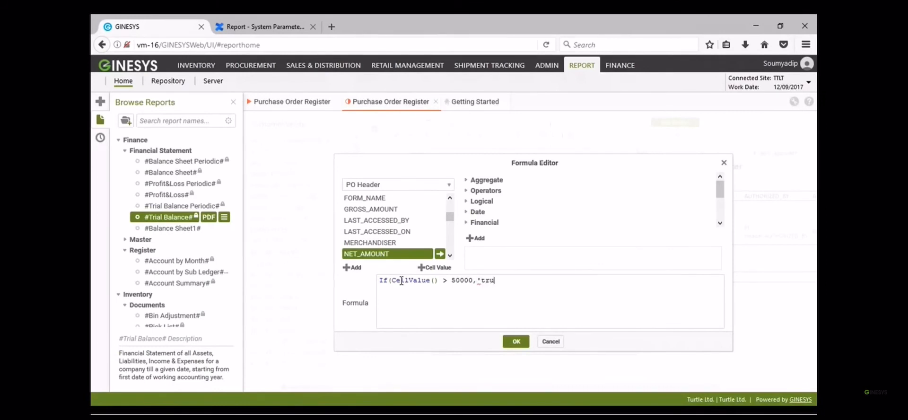
type("e','false')")
left_click(515, 342)
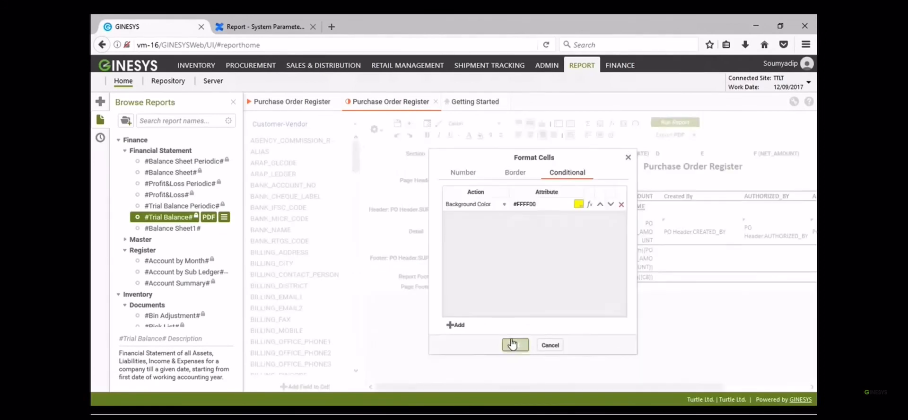
left_click(514, 345)
Step: Run the Purchase Order Register report for 01-04-2017 to 12-09-2017 and expand the ABC Ltd. supplier group
left_click(674, 125)
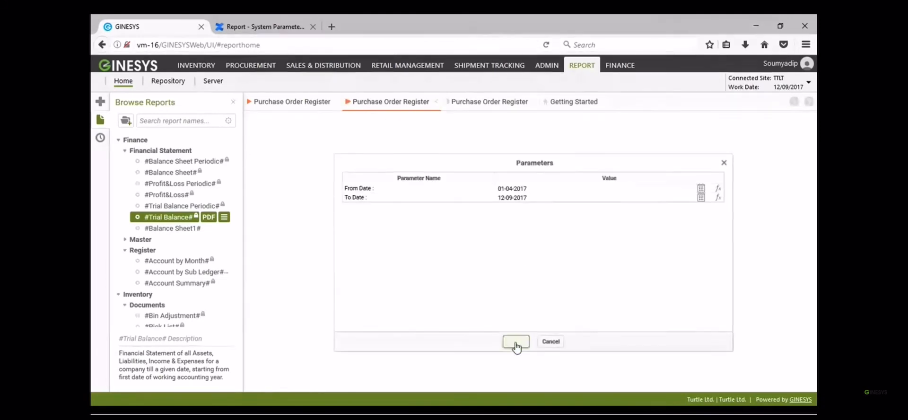
left_click(516, 342)
left_click(517, 345)
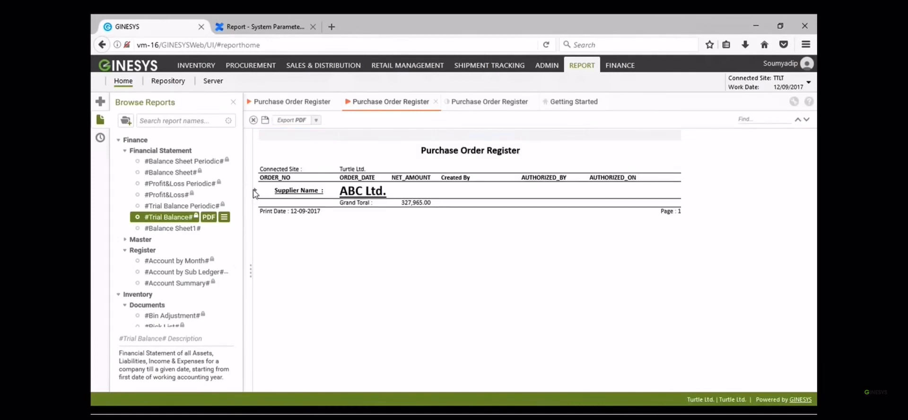
left_click(256, 191)
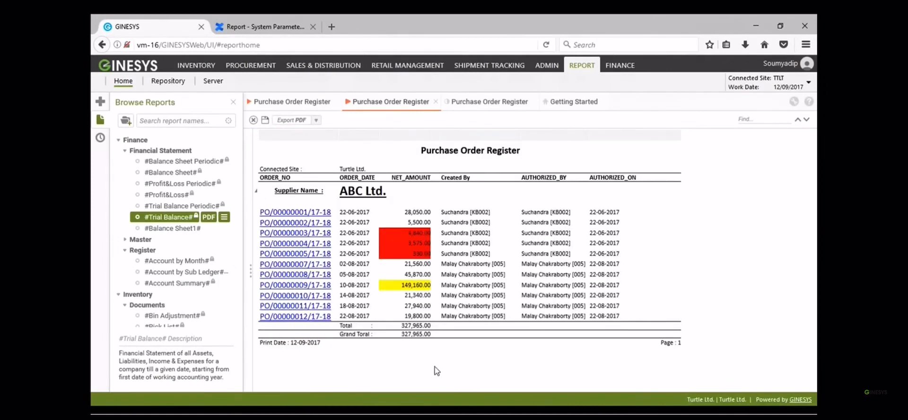